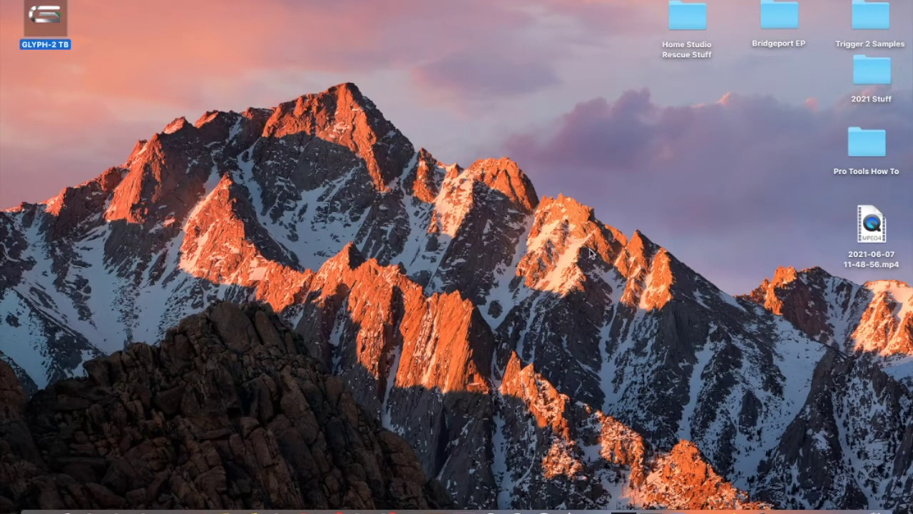
Step: Launch Pro Tools from the Dock so its new-session Dashboard appears
click(463, 511)
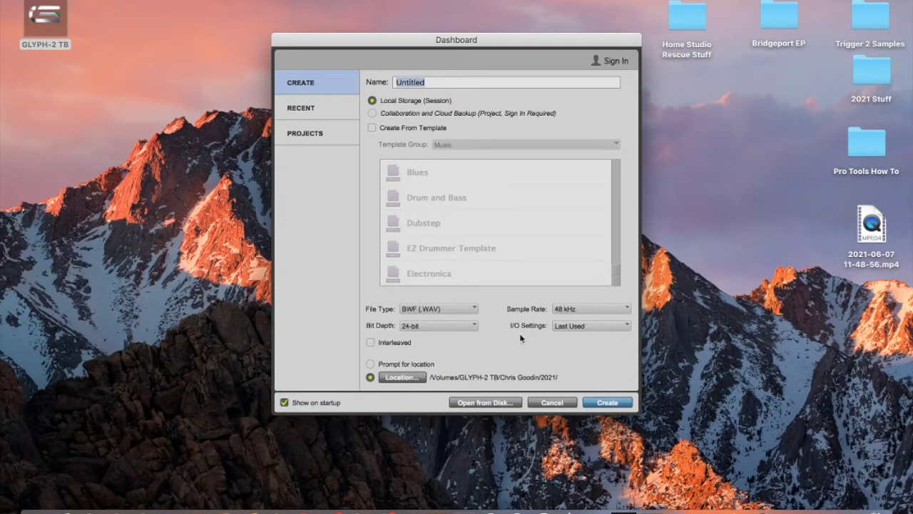
Step: Name the new session 'How To Record in Pro Tools'
text(How To re)
key(BackSpace)
key(BackSpace)
text(Record in Pro Tools)
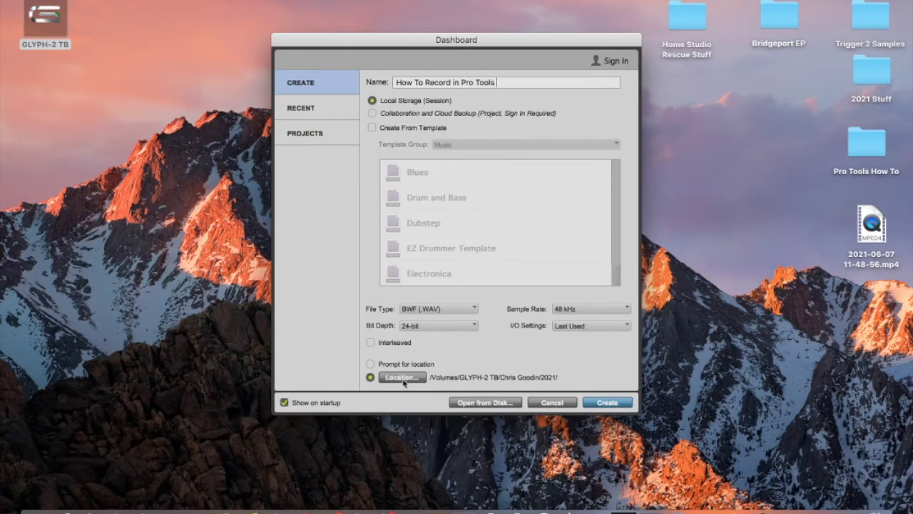
Step: Set the session location to the 2021 folder on the GLYPH-2 TB drive and create it
click(403, 379)
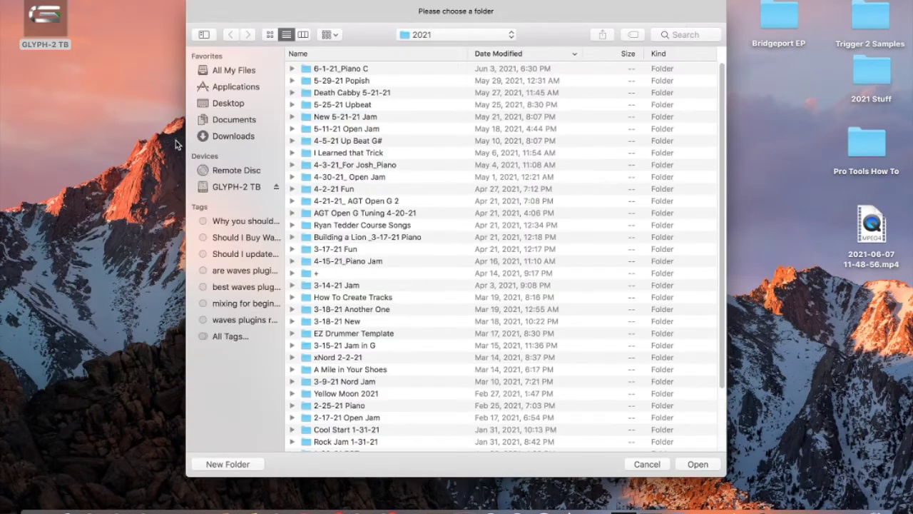
click(251, 104)
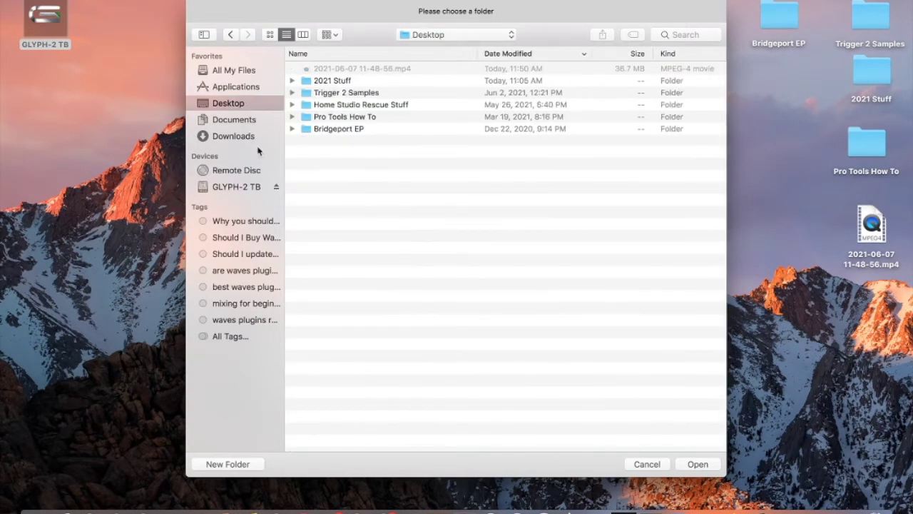
click(249, 188)
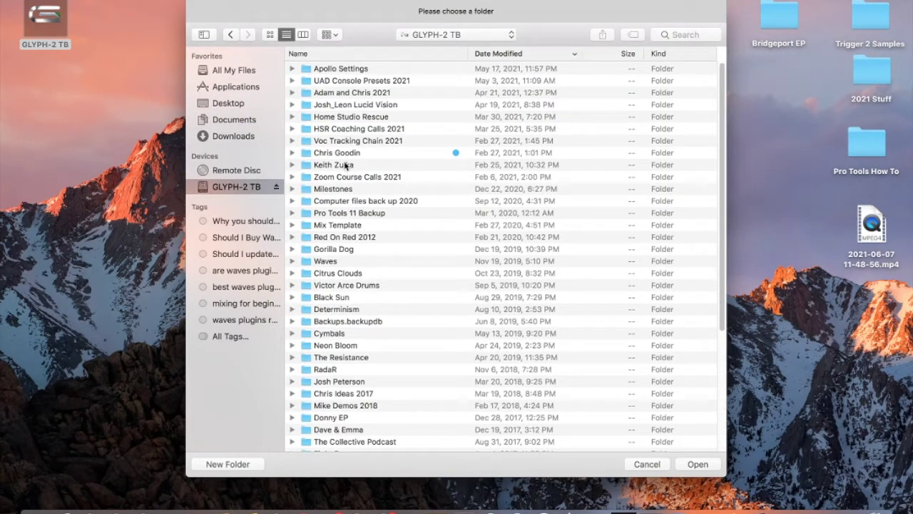
click(338, 155)
double_click(338, 154)
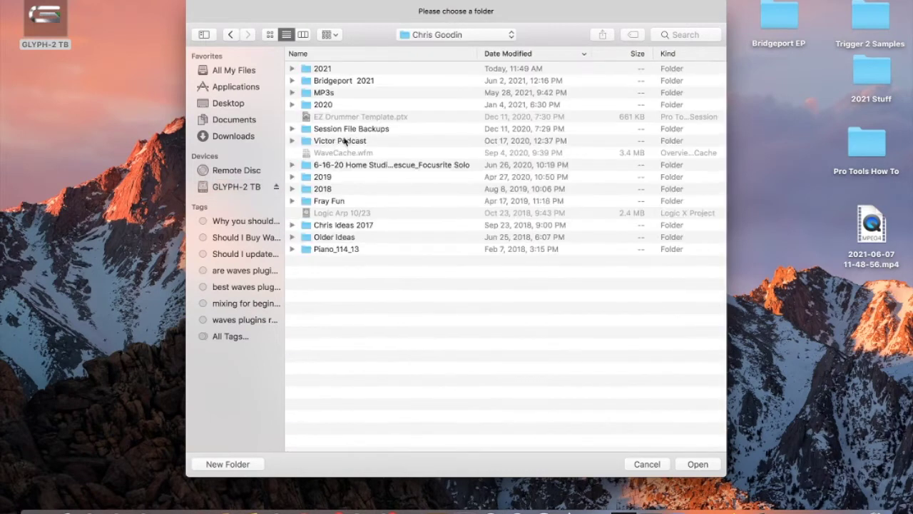
double_click(334, 69)
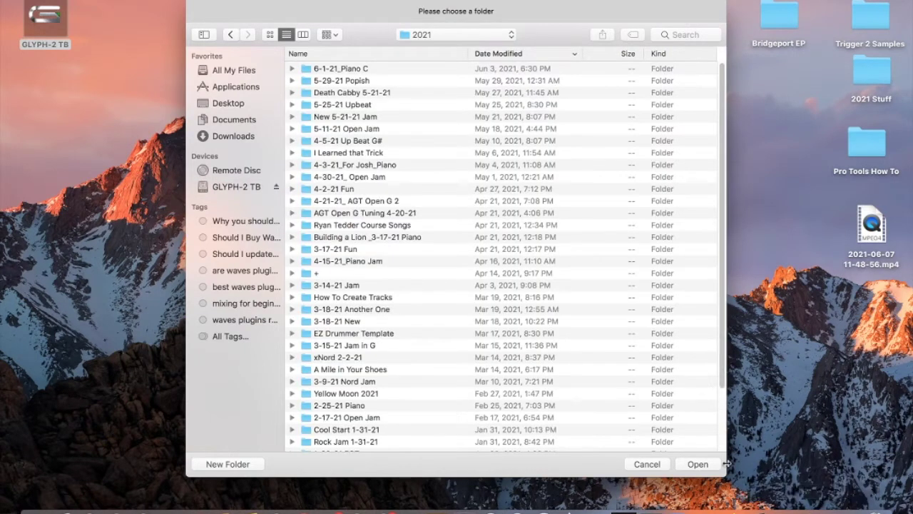
click(698, 464)
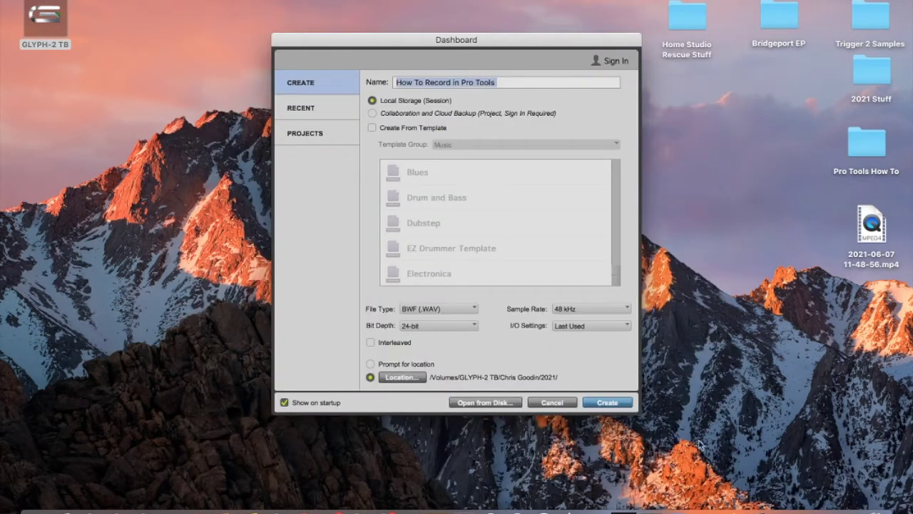
click(612, 404)
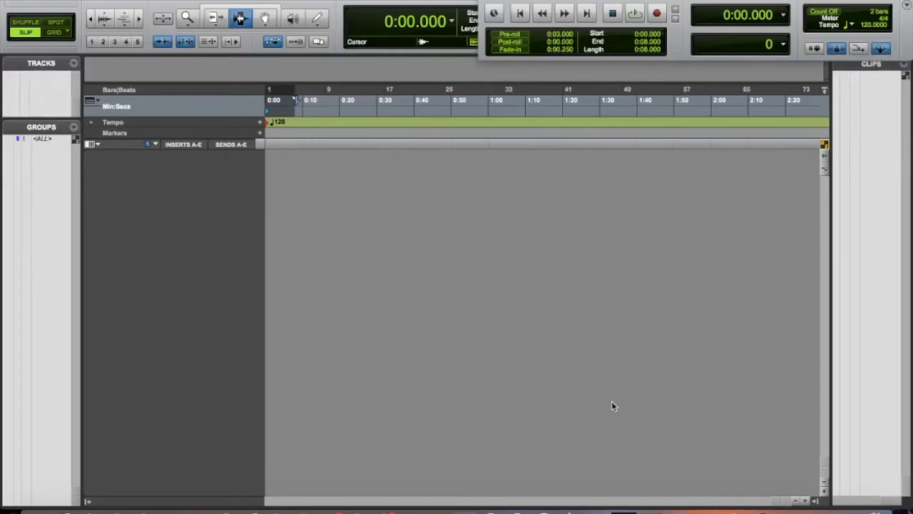
Step: Switch to the Mix window and set the playback engine to Universal Audio Thunderbolt
key(super+equal)
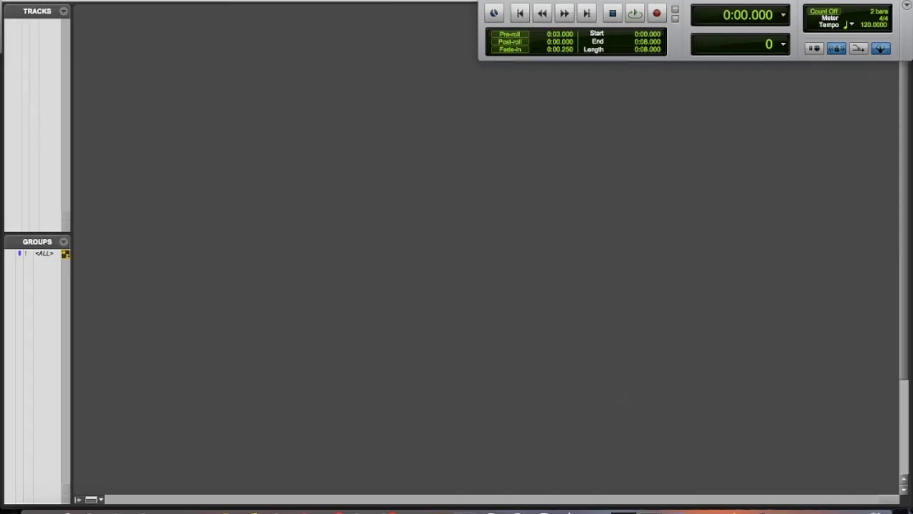
click(397, 0)
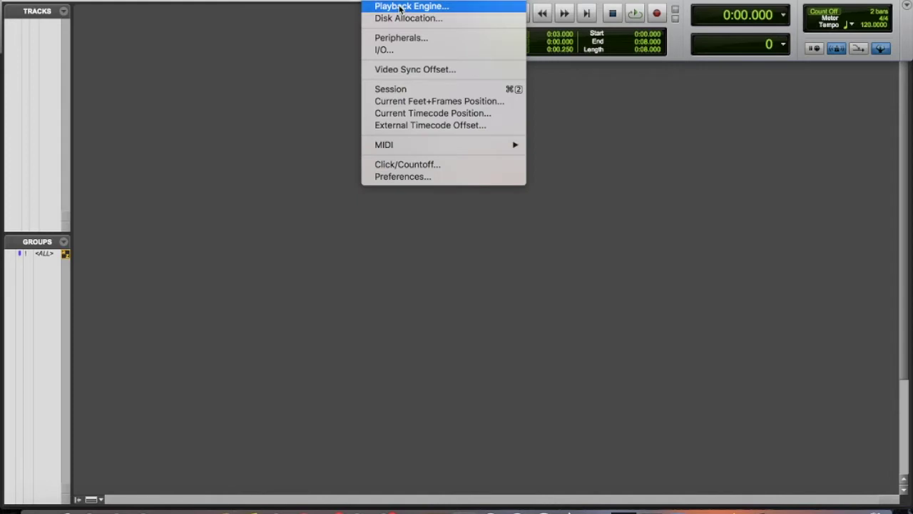
click(400, 7)
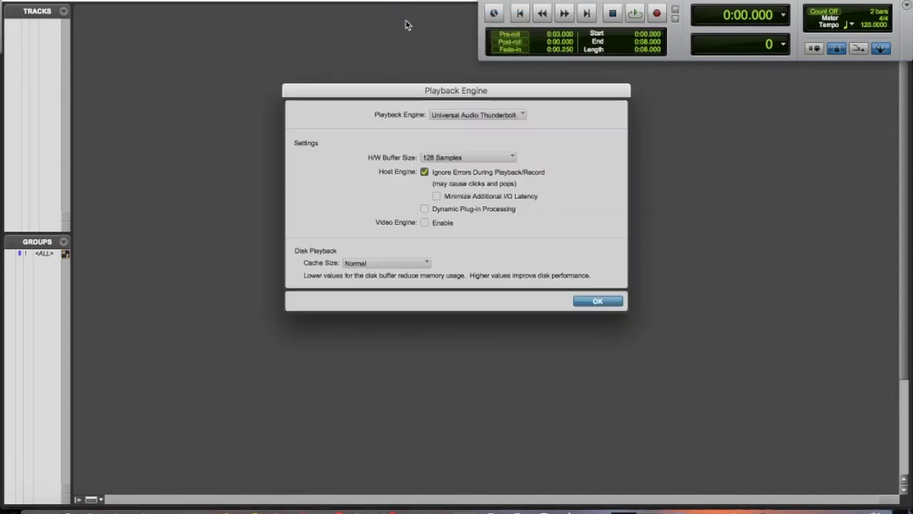
click(467, 122)
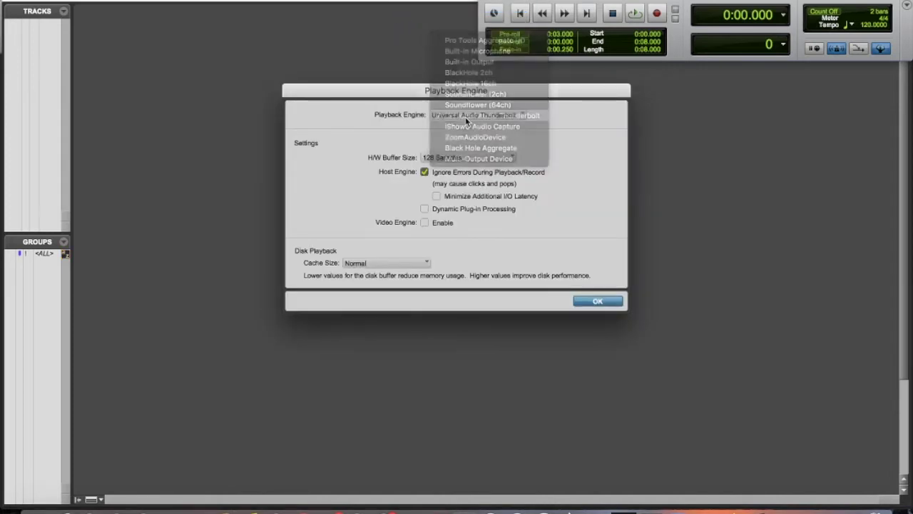
click(466, 116)
click(502, 214)
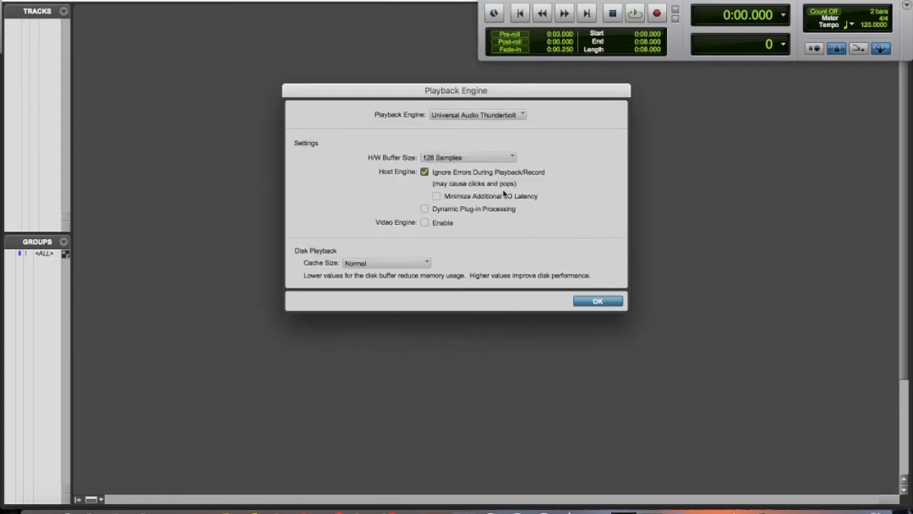
click(465, 116)
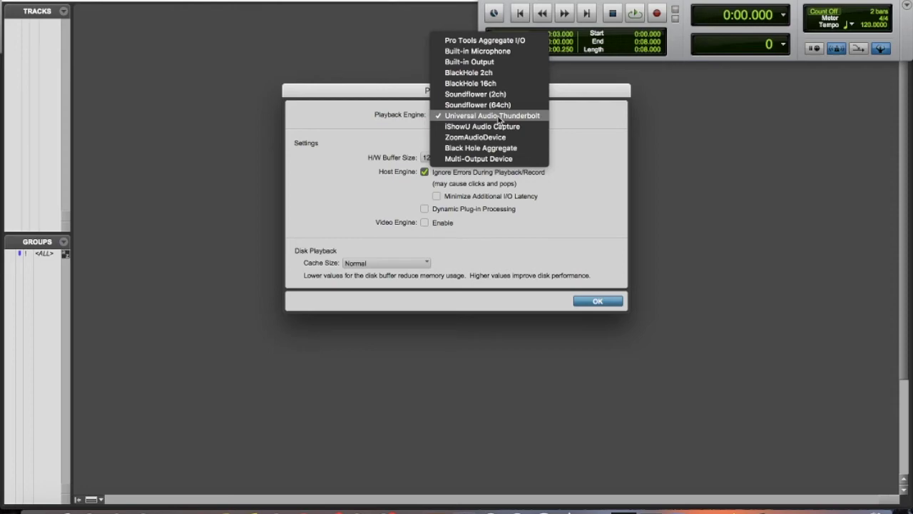
click(499, 117)
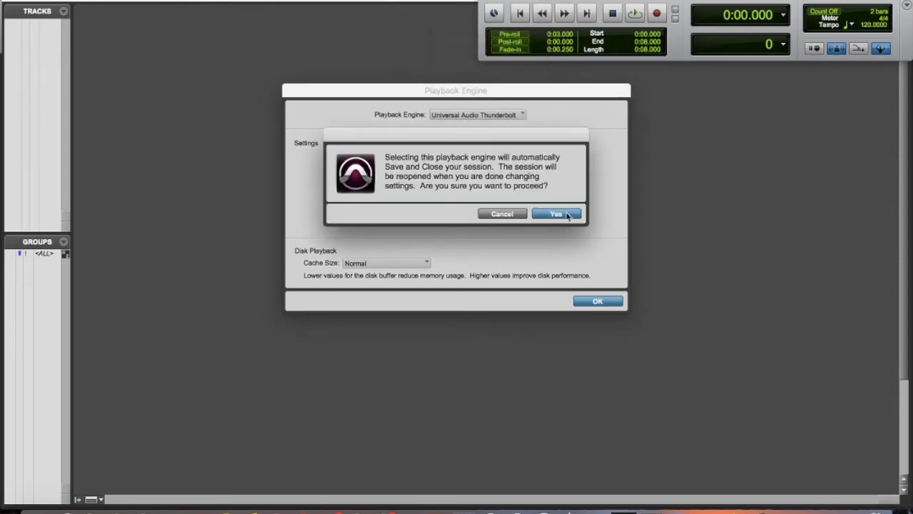
click(569, 214)
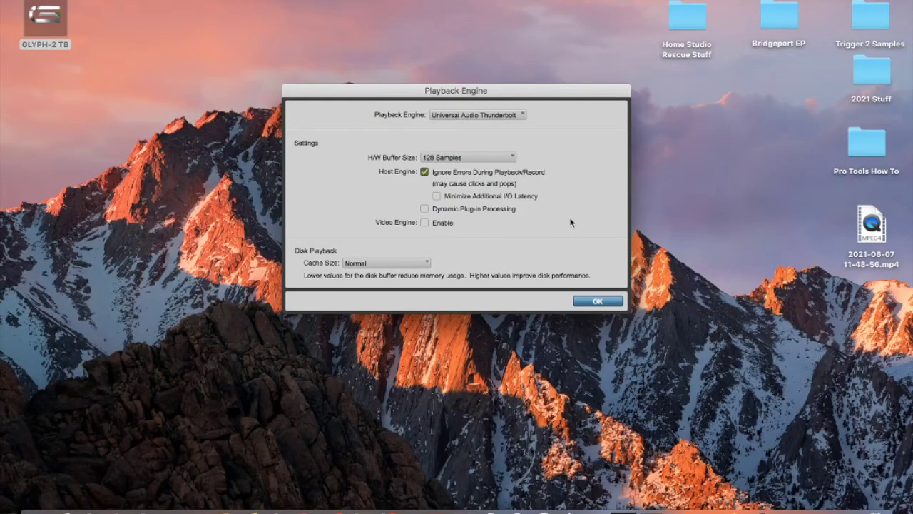
click(595, 301)
click(392, 0)
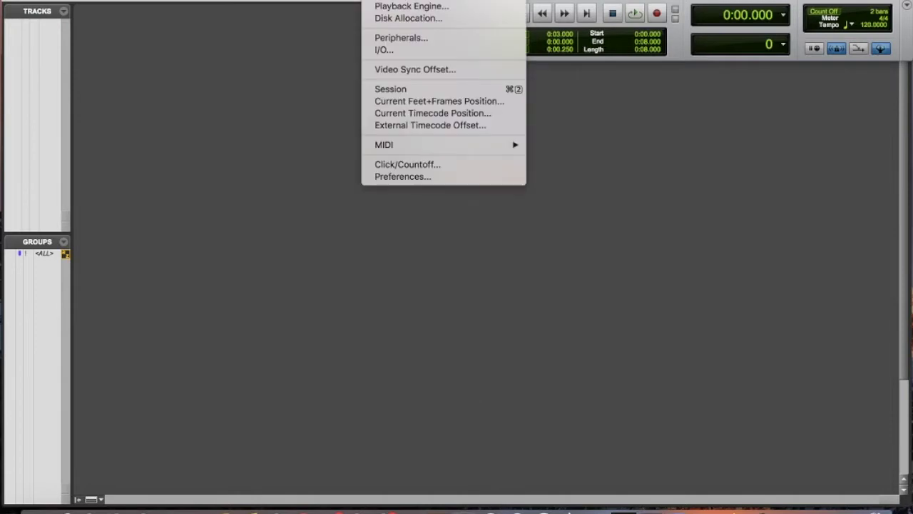
Step: Try a 1024-sample hardware buffer, then set it back to 128 Samples and apply
click(398, 8)
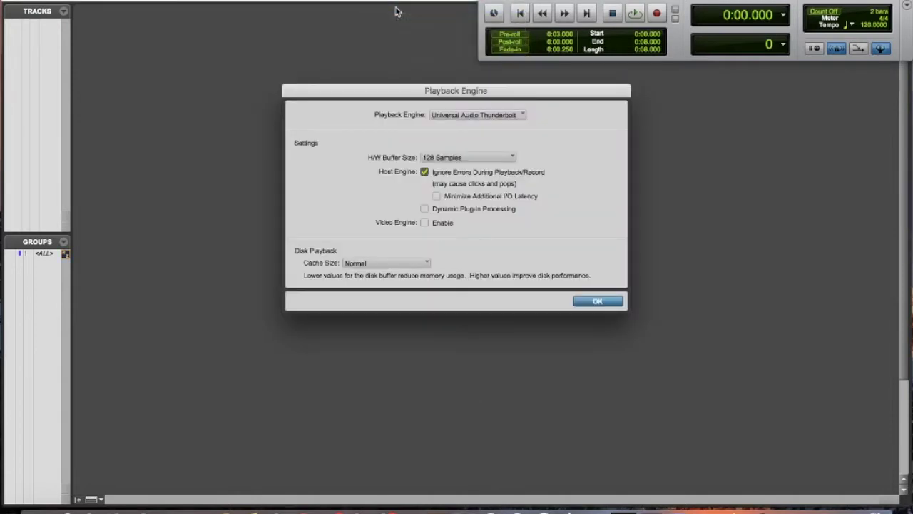
click(442, 159)
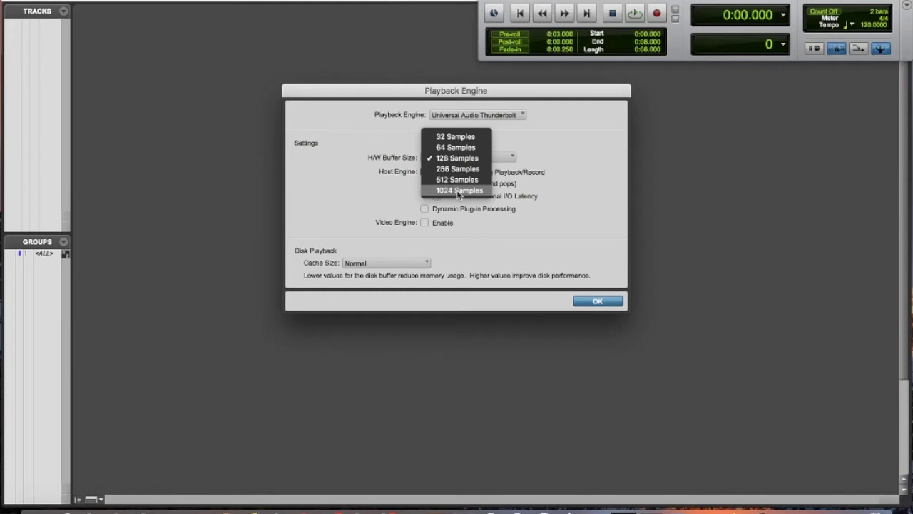
click(459, 191)
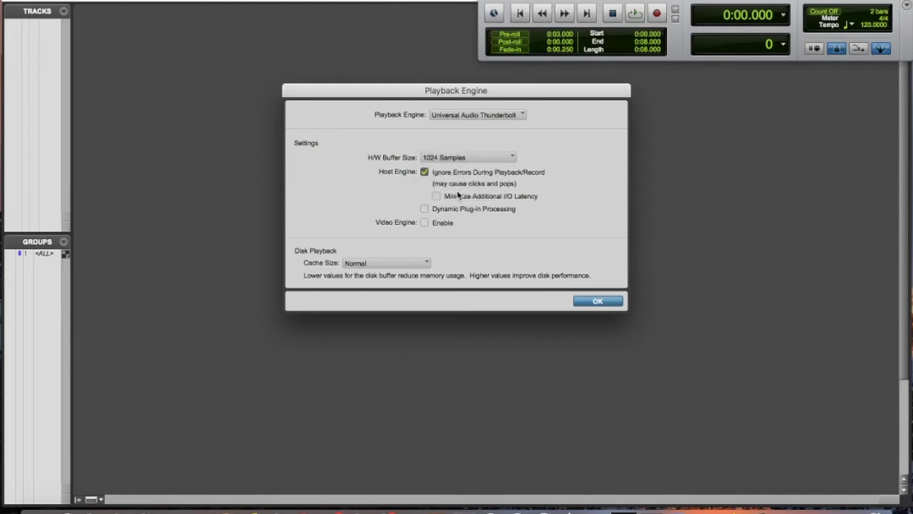
click(461, 159)
click(461, 158)
click(462, 159)
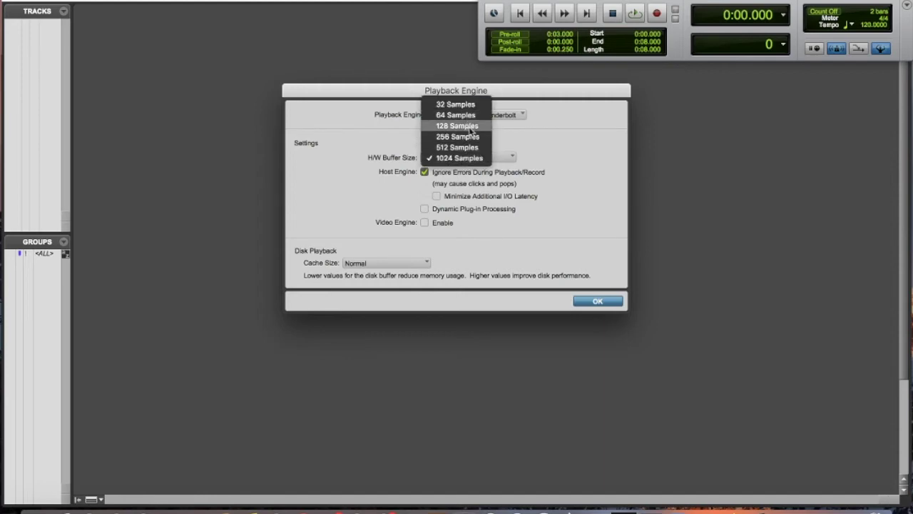
click(473, 132)
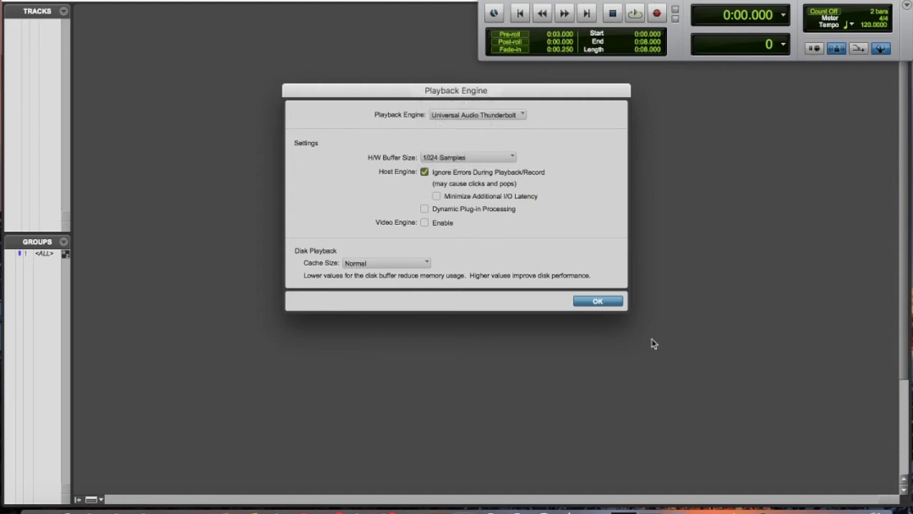
click(598, 301)
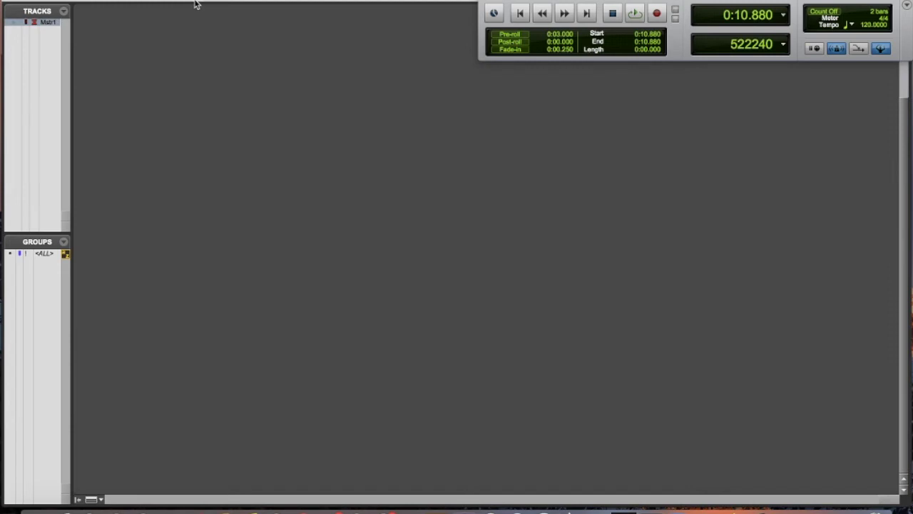
Step: Begin a new-tracks setup with the first row as a mono Audio Track
key(shift+super+n)
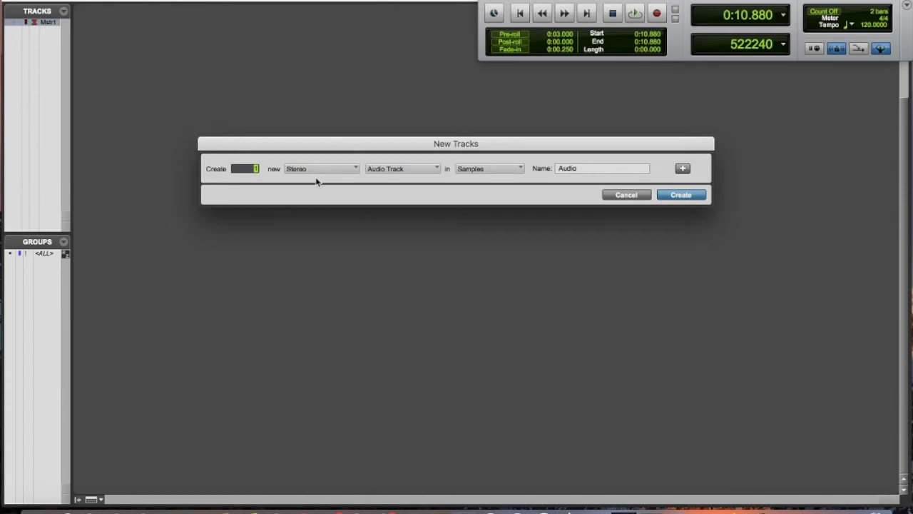
key(super+Right)
key(super+Left)
key(super+Down)
key(super+Down)
key(super+Up)
key(super+Down)
key(super+Up)
key(super+Up)
Step: Add an Instrument Track named Keys, name the audio track Voc, and create both
click(683, 168)
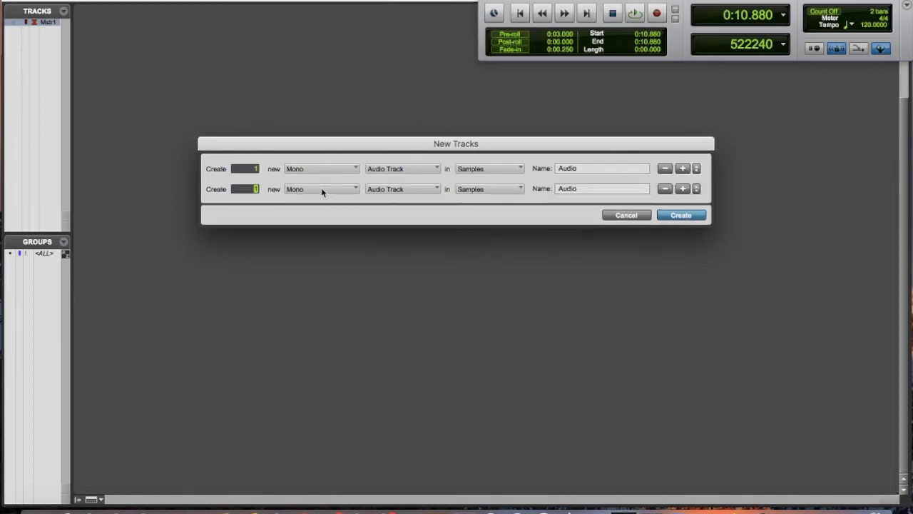
key(super+Down)
key(super+Down)
key(super+Down)
key(super+Down)
key(super+Down)
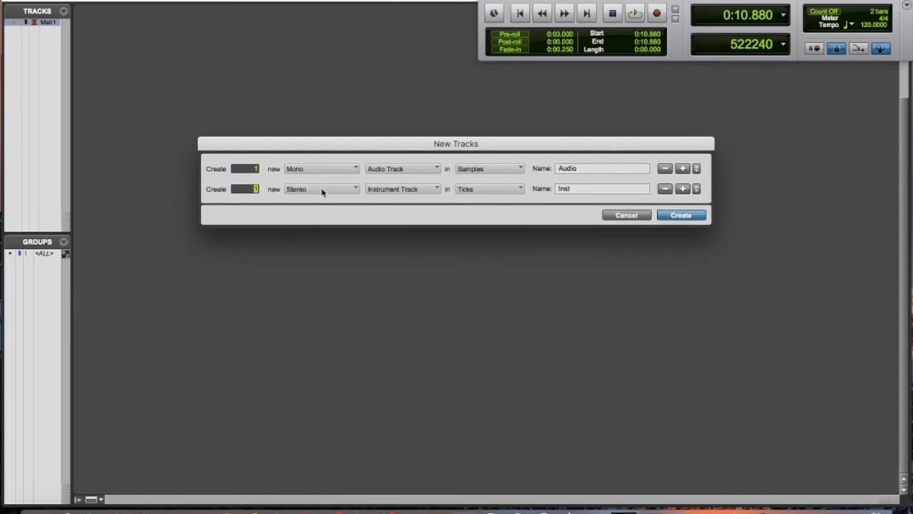
key(Tab)
text(Keys)
double_click(584, 170)
text(Voc)
key(Return)
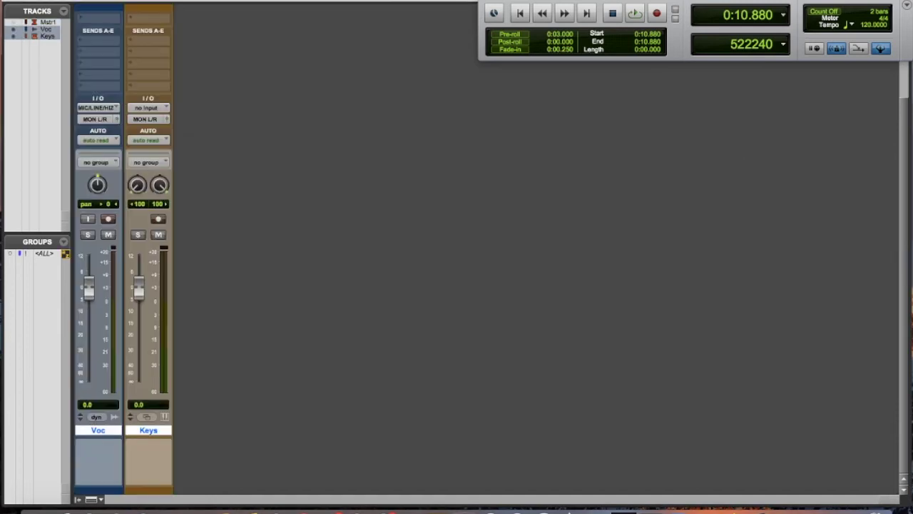
scroll(157, 242, up, 5)
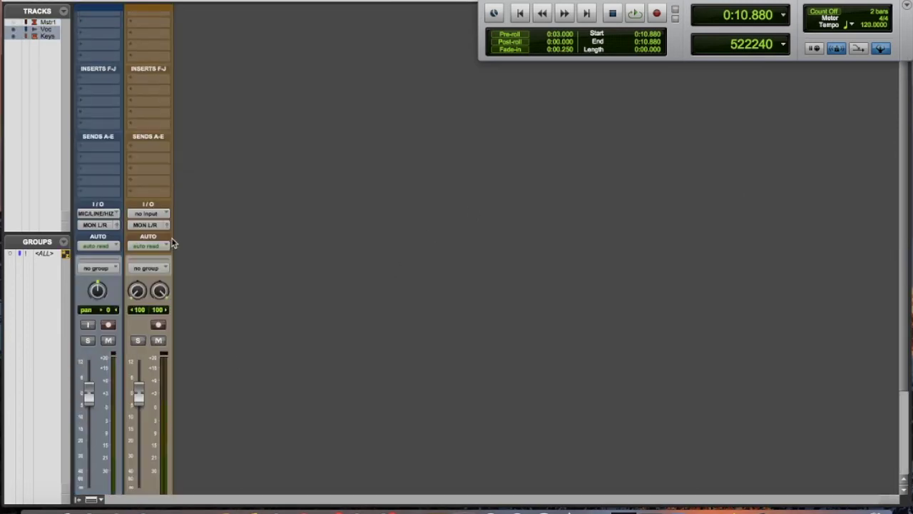
Step: Route the MIC/LINE input into Voc, then mute, record-arm and input-monitor it
click(92, 213)
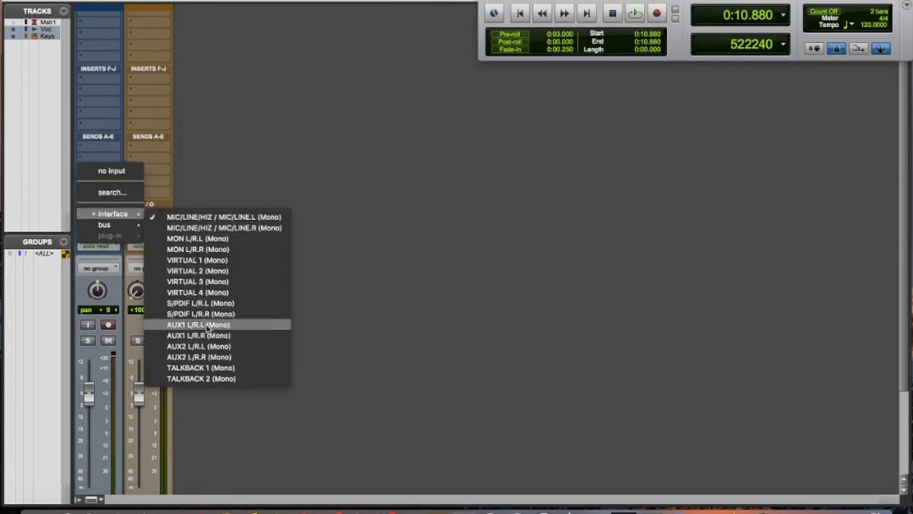
click(228, 229)
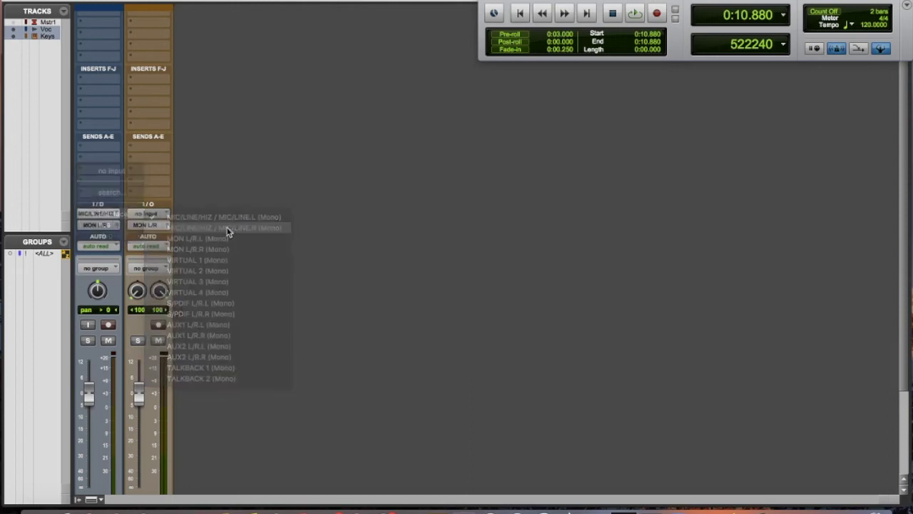
click(108, 340)
click(108, 326)
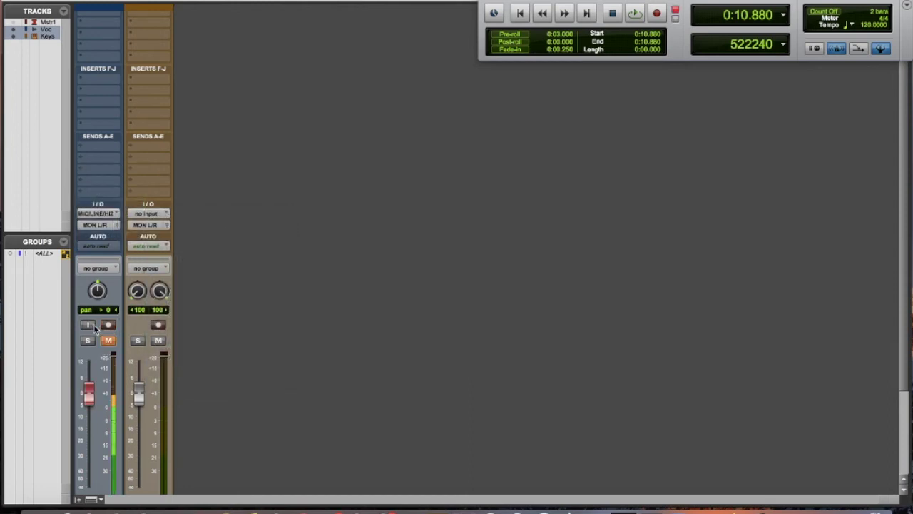
click(87, 325)
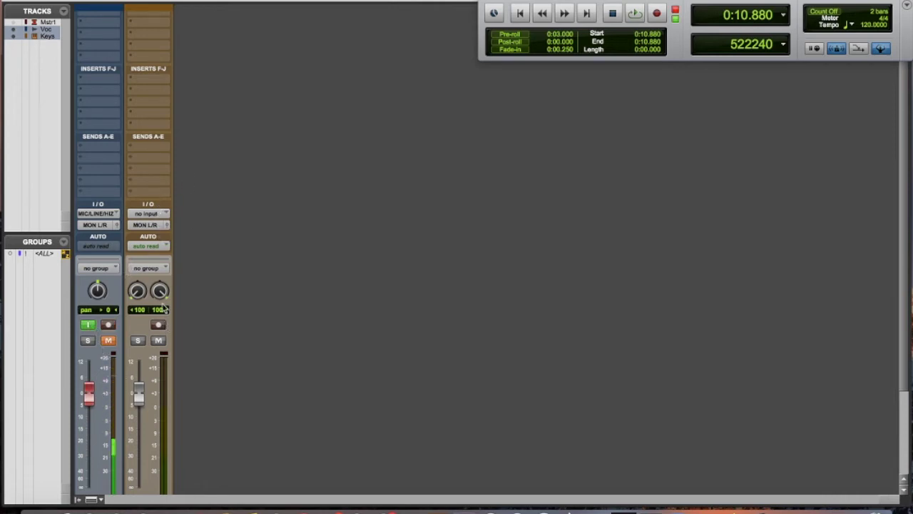
Step: Select the Keys track in the mix window
scroll(154, 343, down, 3)
click(159, 433)
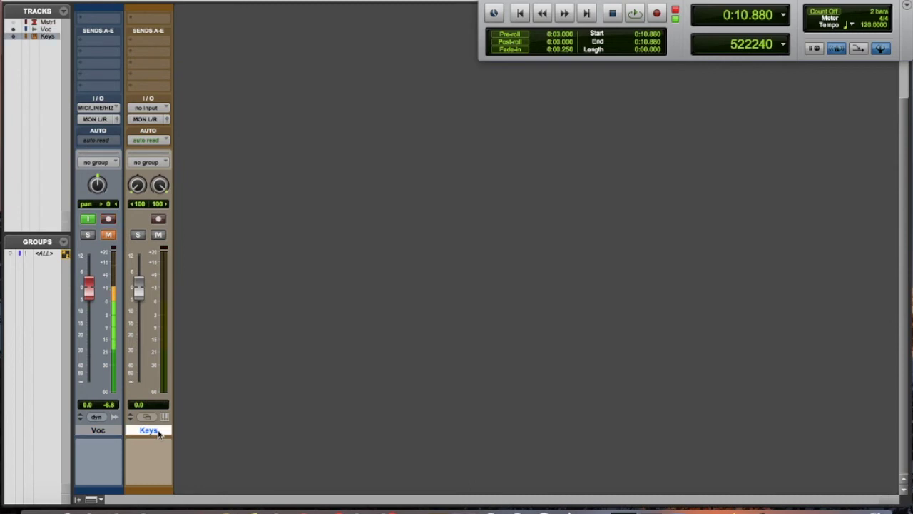
scroll(167, 259, up, 3)
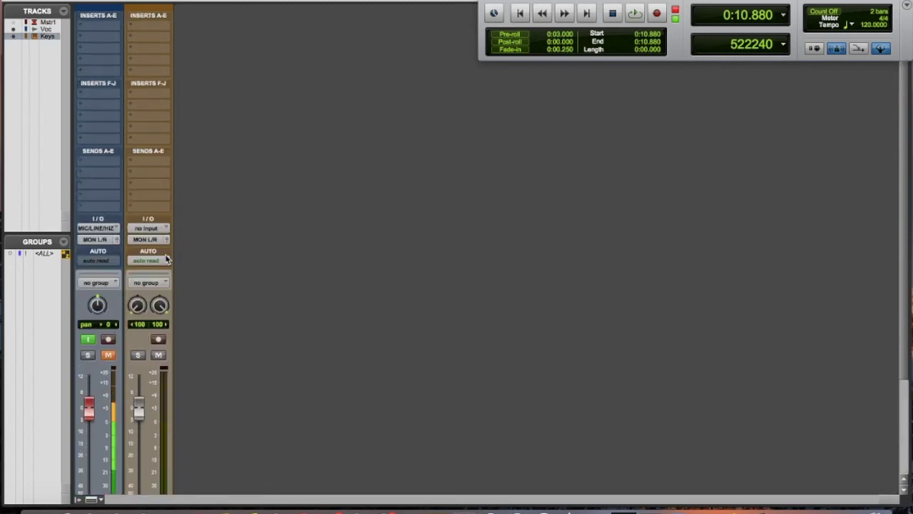
Step: Insert a stereo Kontakt instrument plug-in on the Keys track's first insert
click(132, 29)
mouse_move(182, 26)
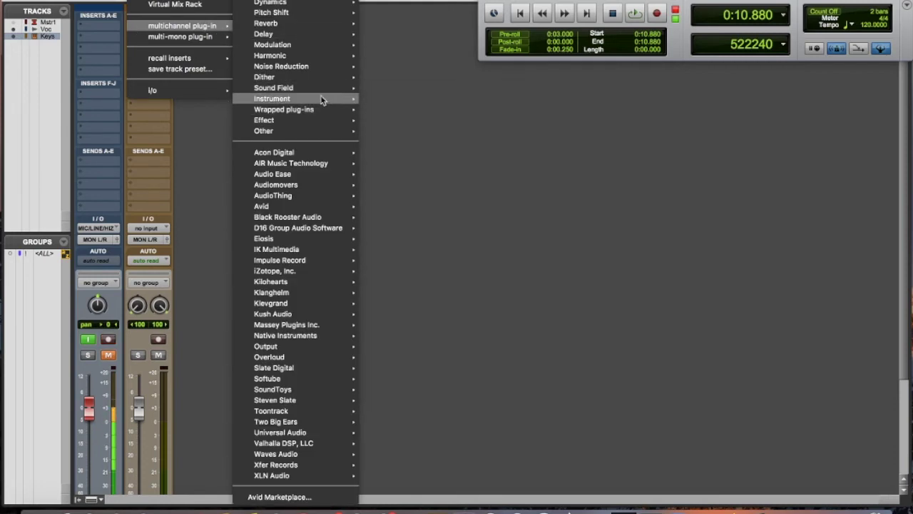
mouse_move(321, 98)
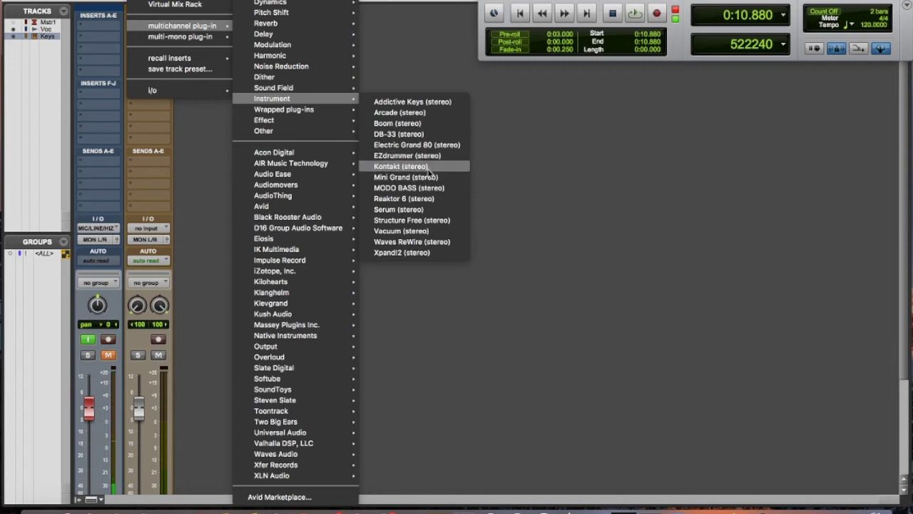
click(400, 166)
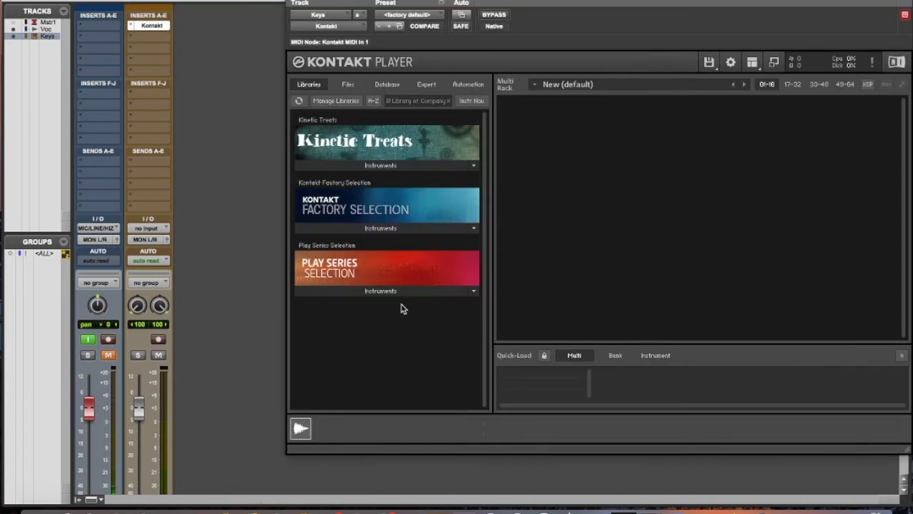
Step: Load Hybrid Keys from Play Series Selection into Kontakt, arm Keys, and close Kontakt
click(394, 292)
drag(381, 334, 162, 341)
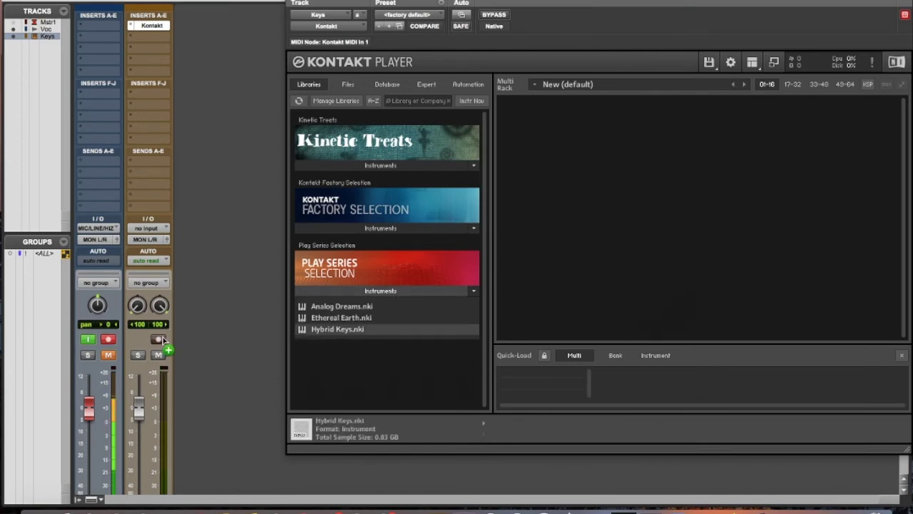
click(159, 340)
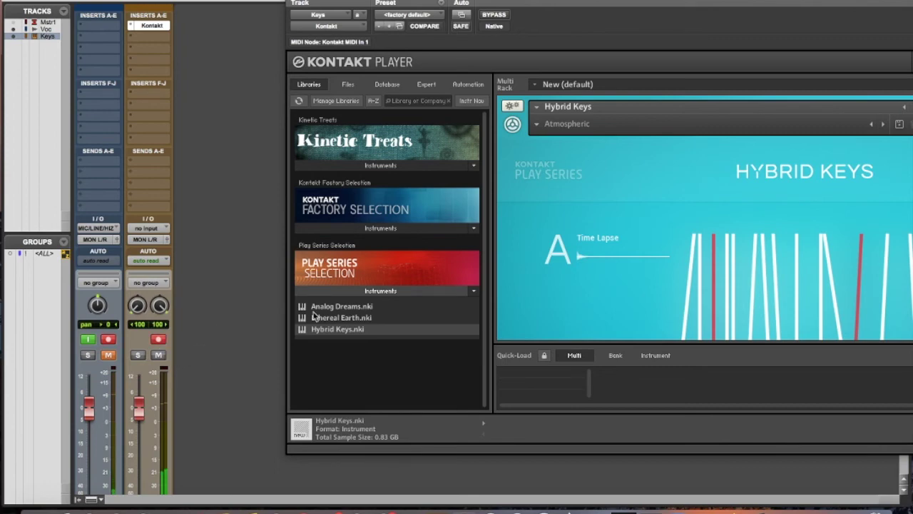
scroll(209, 302, down, 3)
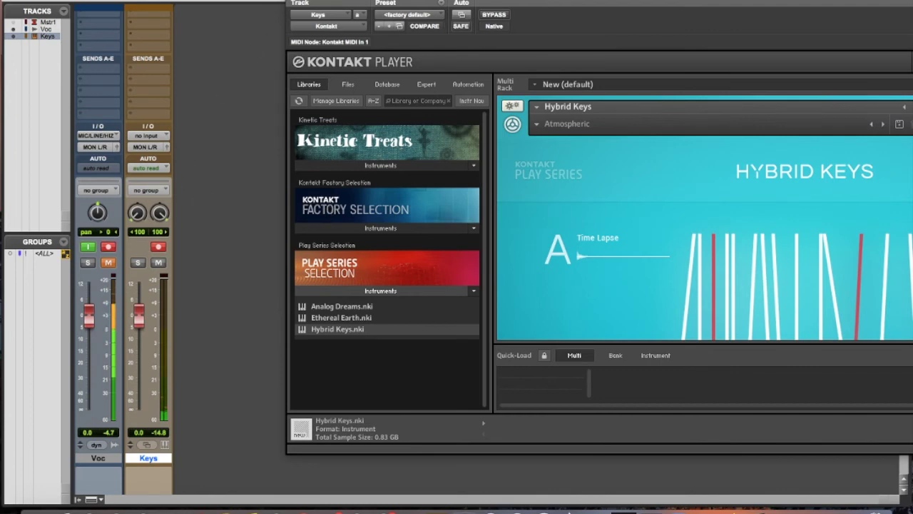
key(super+w)
key(super+w)
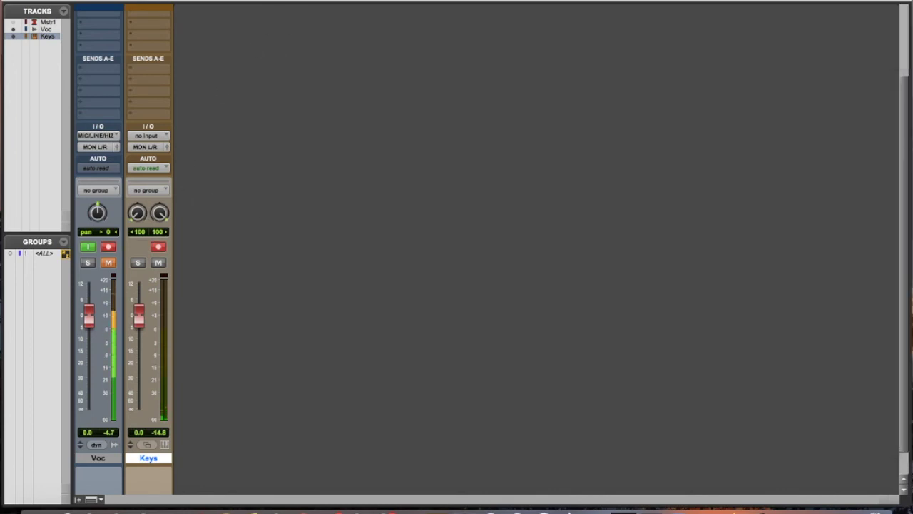
Step: Record two takes on Voc and Keys in the Edit window, then return to Mix
key(super+KP_1)
key(super+equal)
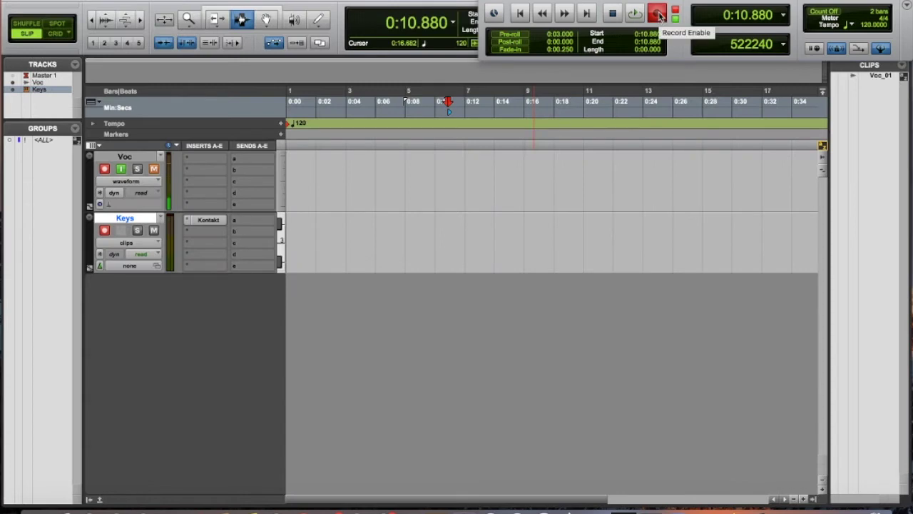
click(657, 13)
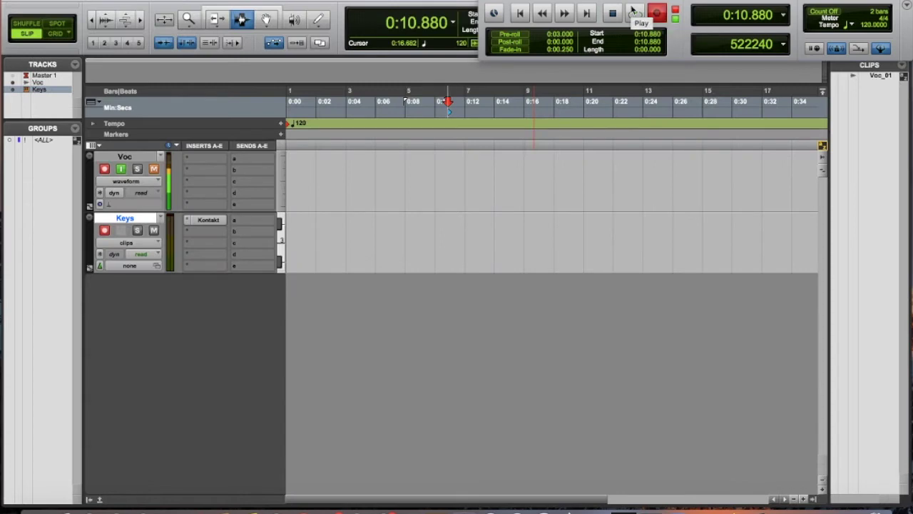
click(633, 12)
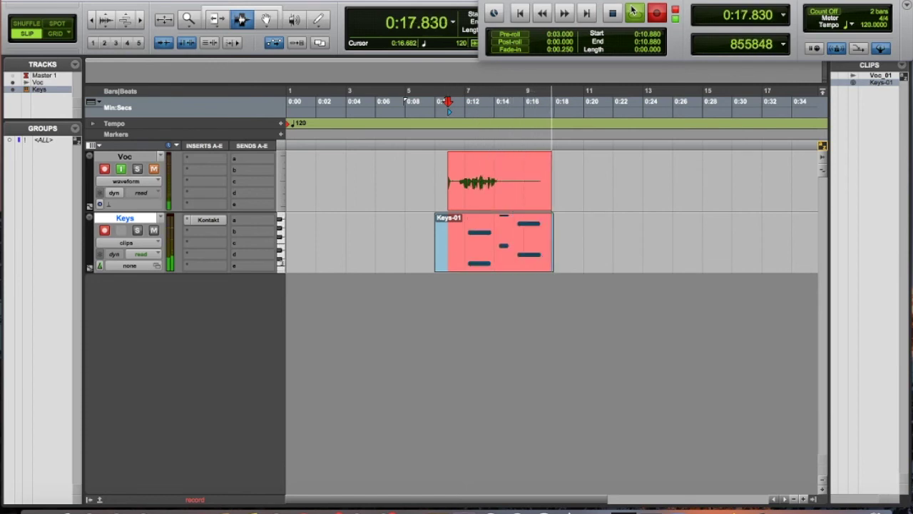
key(space)
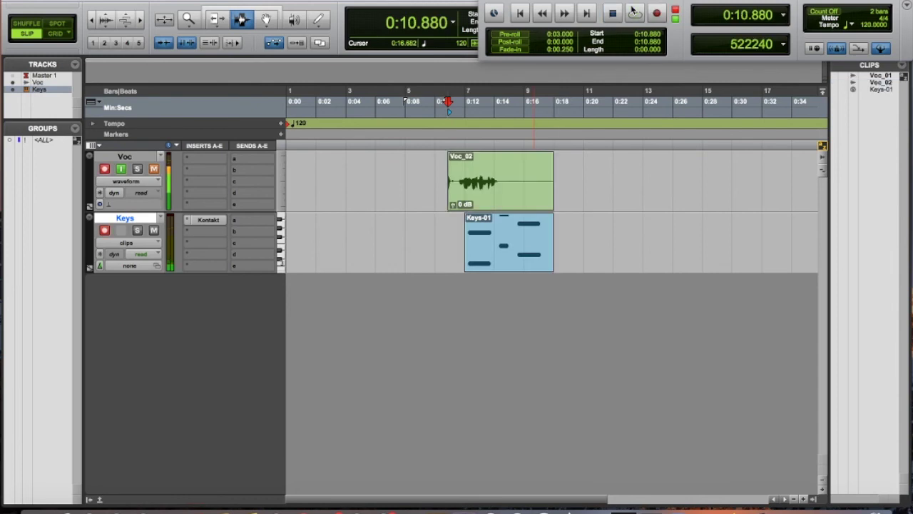
click(633, 12)
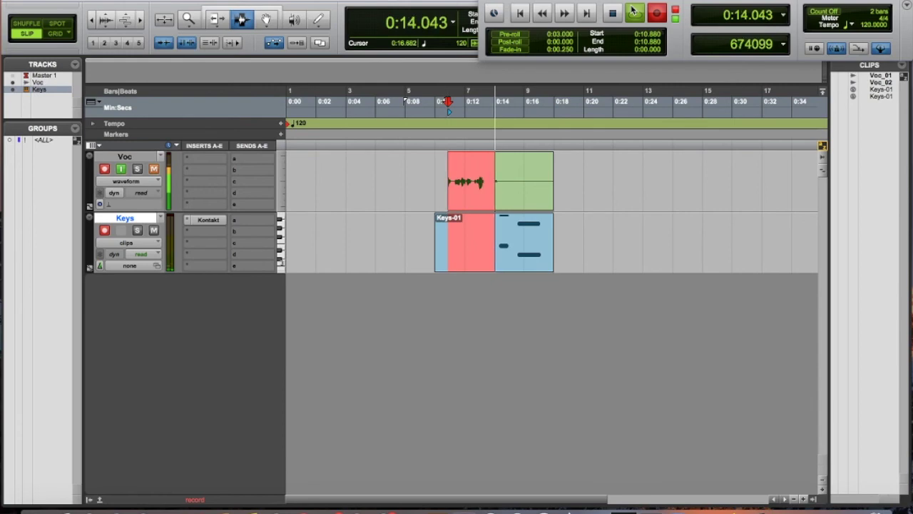
key(space)
key(super+equal)
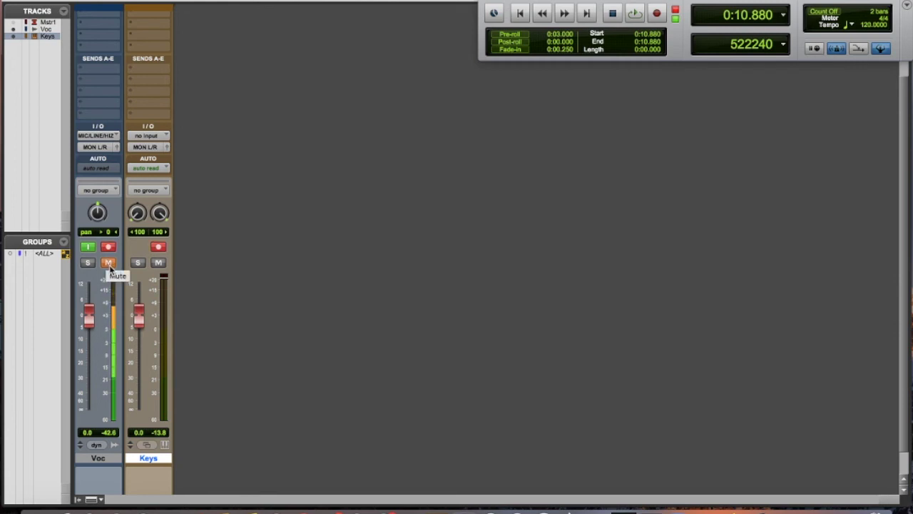
click(108, 263)
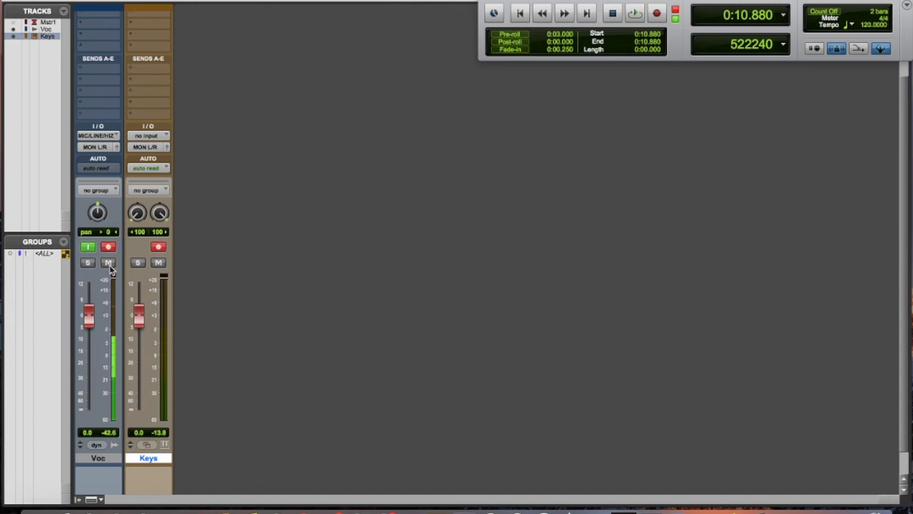
click(109, 264)
scroll(296, 171, up, 3)
scroll(295, 171, down, 4)
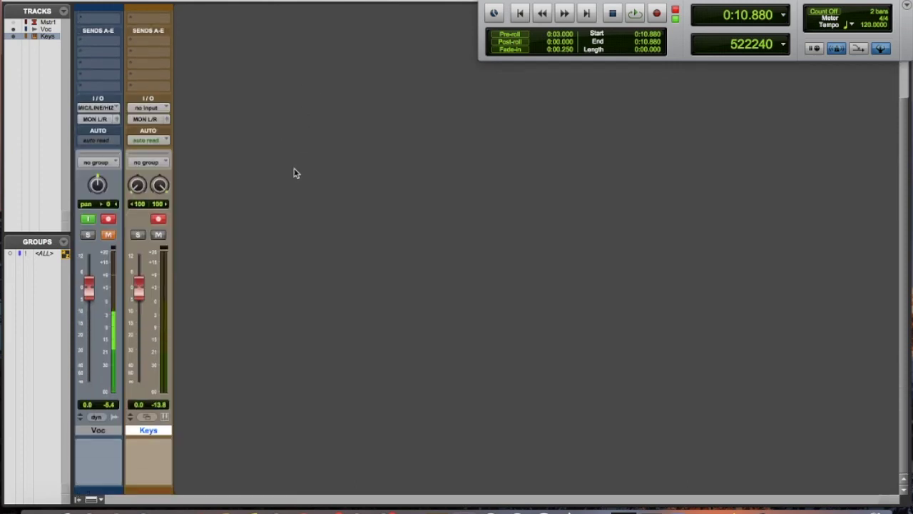
scroll(203, 242, up, 3)
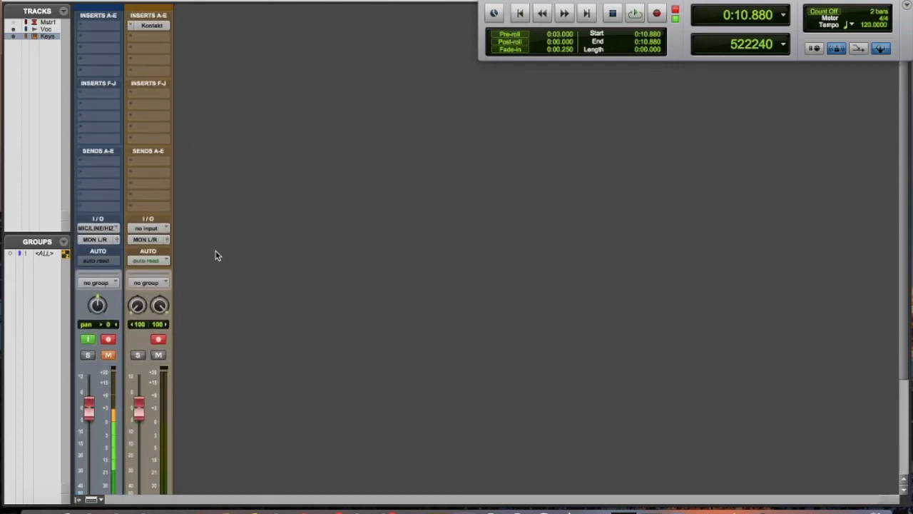
key(super+shift+n)
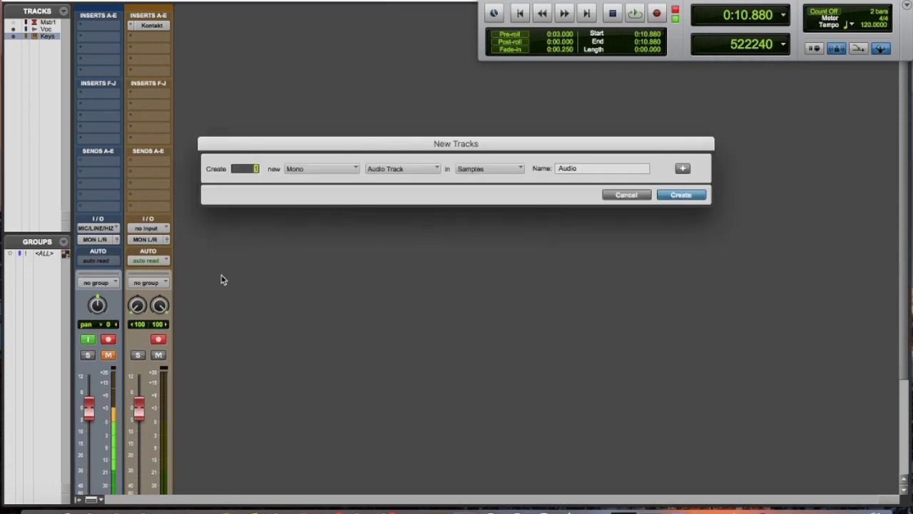
key(super+Right)
key(super+Down)
key(super+Down)
key(super+Up)
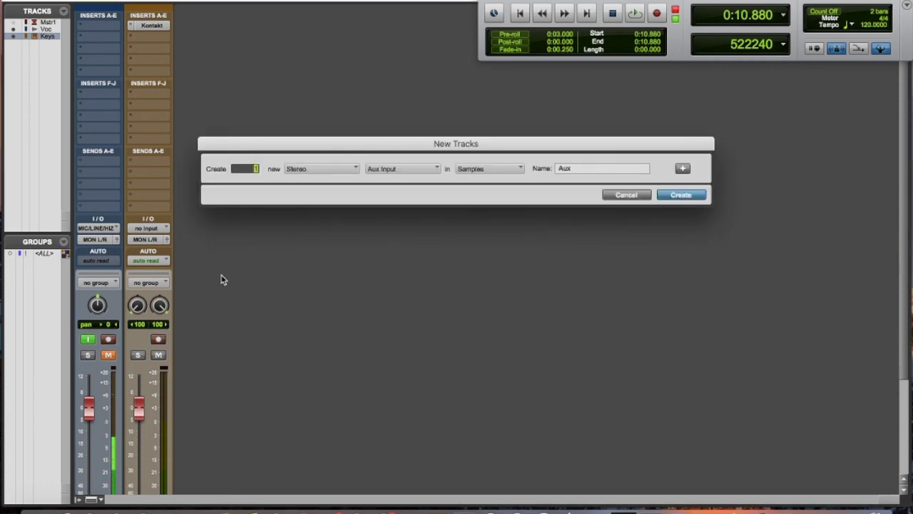
key(Escape)
click(187, 1)
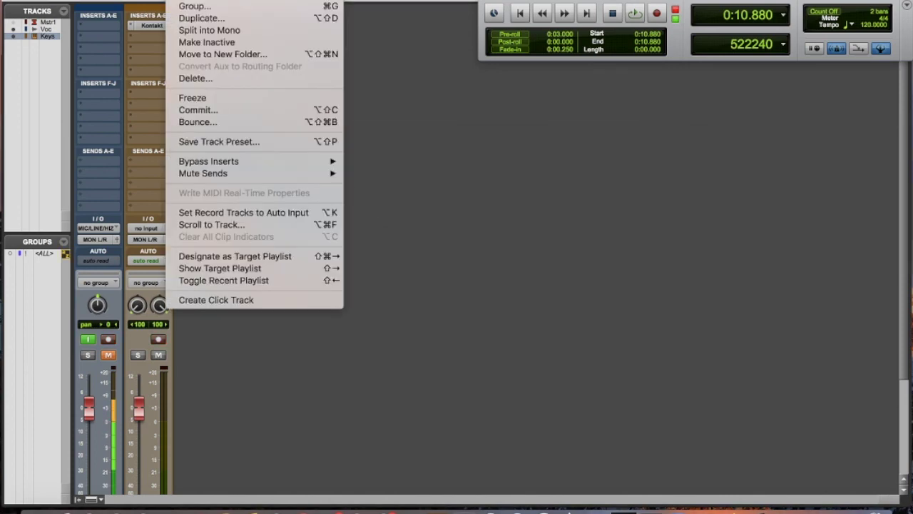
click(563, 176)
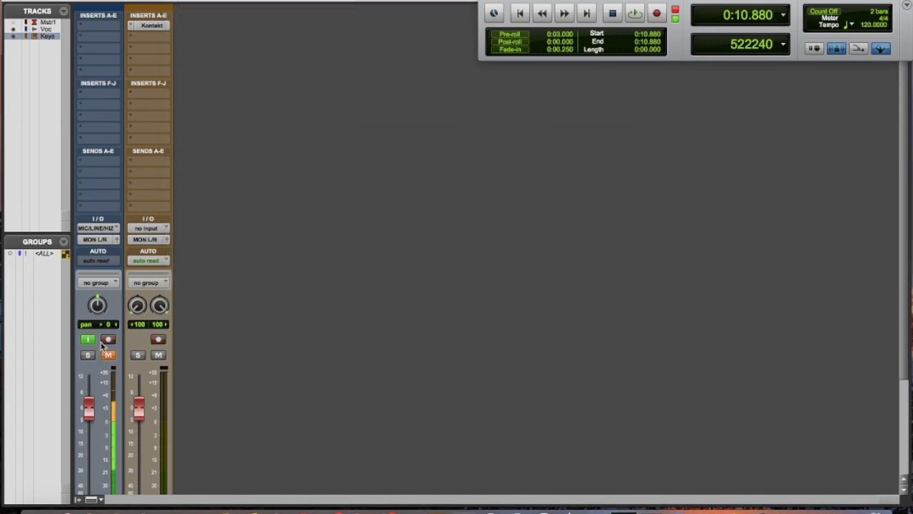
Step: Turn off Voc input monitoring, disarm Voc and Keys, then re-arm Voc
click(87, 340)
click(108, 340)
click(161, 342)
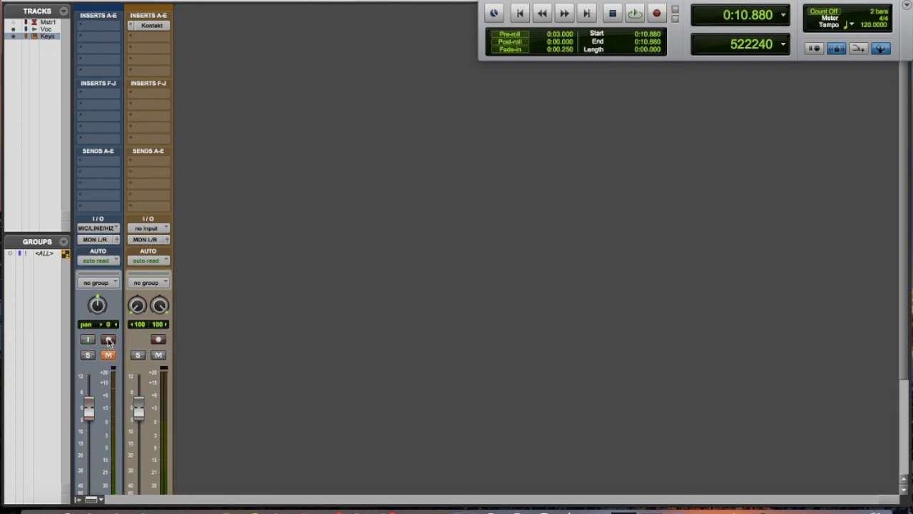
click(108, 341)
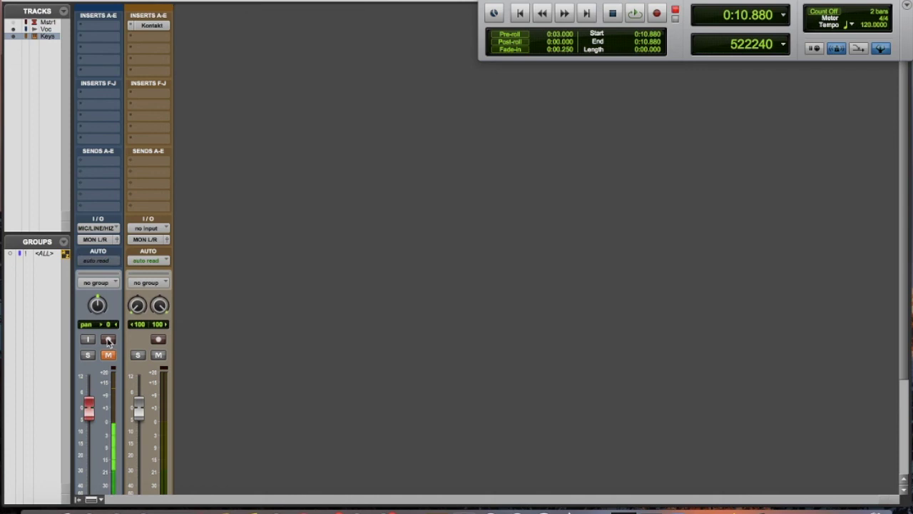